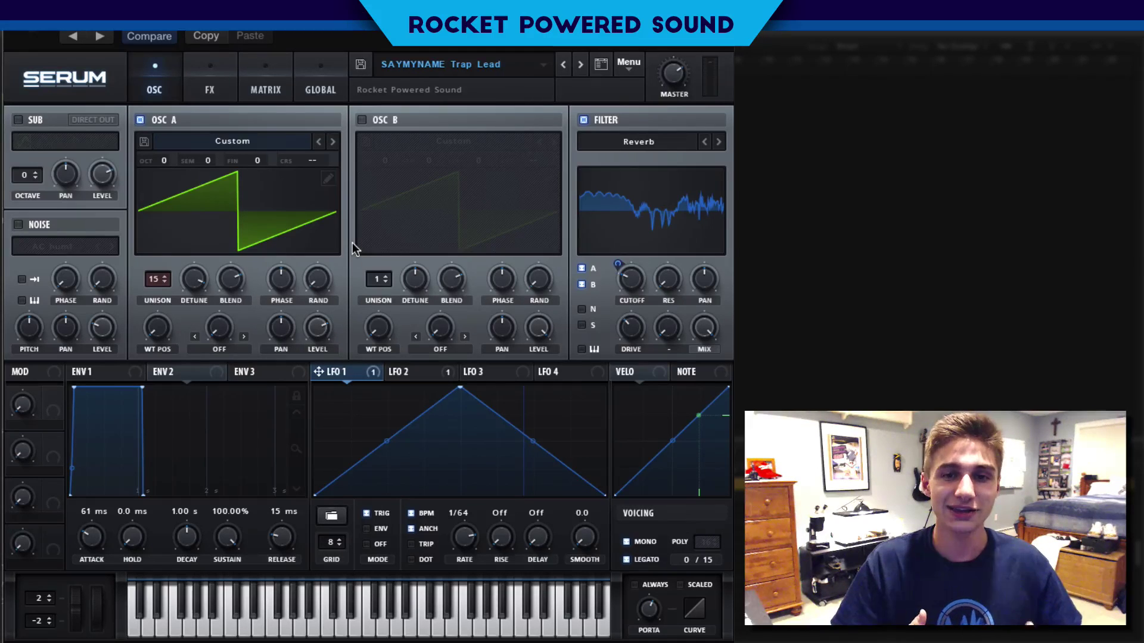
Step: Open Serum's preset menu with the SAYMYNAME Trap Lead preset loaded
{"action": "left_click", "coordinate": [624, 69]}
Step: Load the Init preset, leaving oscillator A on the Default saw wavetable
{"action": "left_click", "coordinate": [662, 138]}
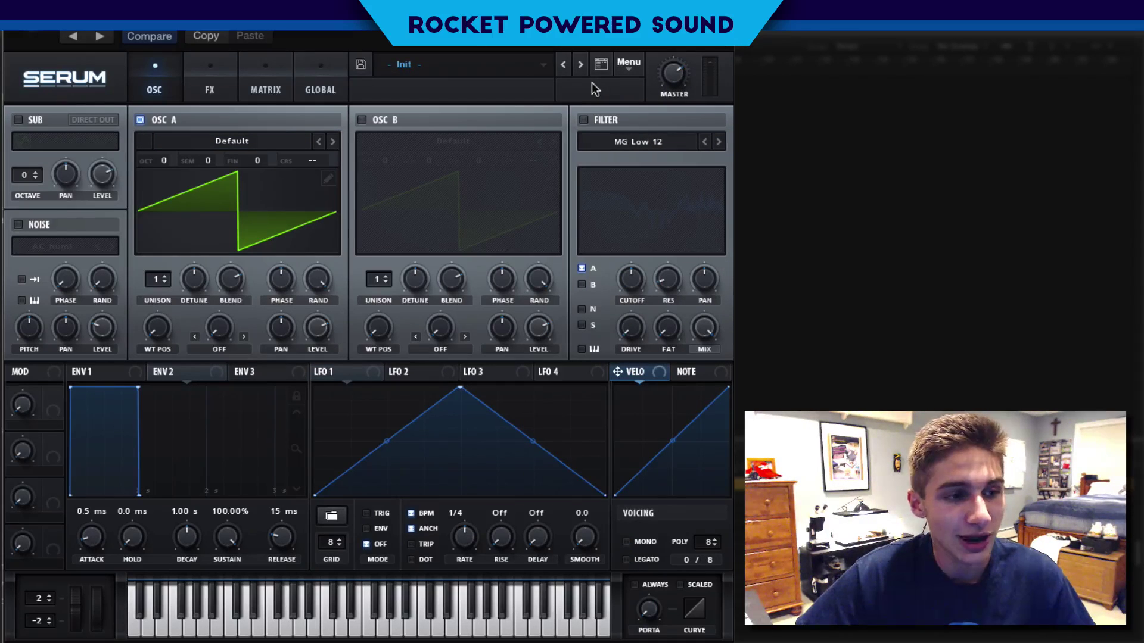
{"action": "left_click", "coordinate": [239, 144]}
{"action": "mouse_move", "coordinate": [269, 169]}
{"action": "left_click", "coordinate": [256, 118]}
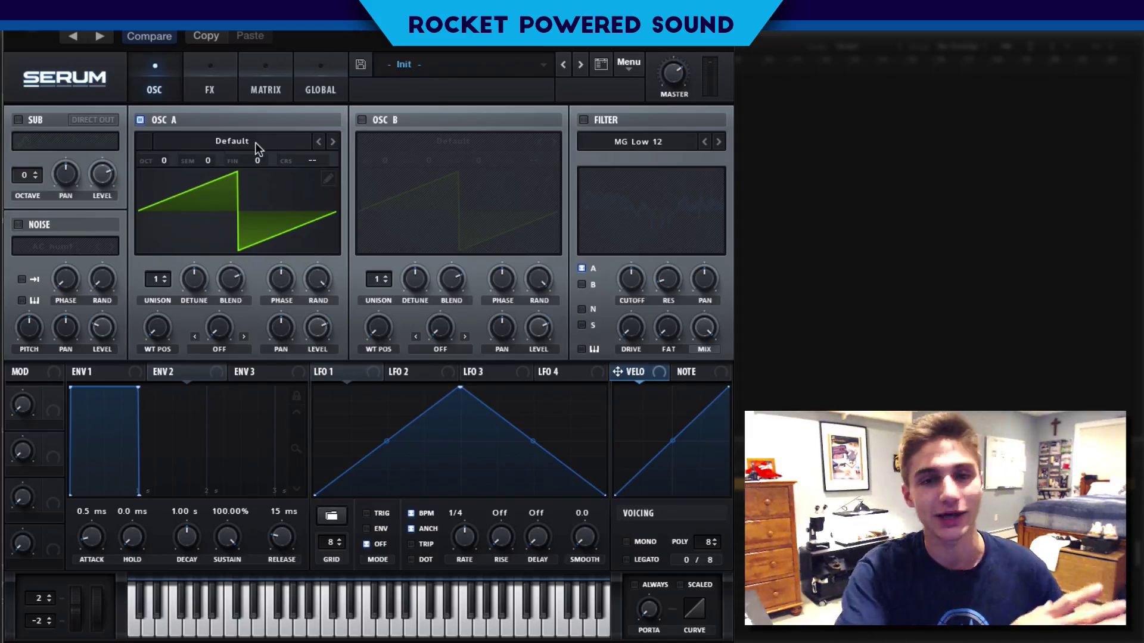
{"action": "left_click", "coordinate": [255, 142]}
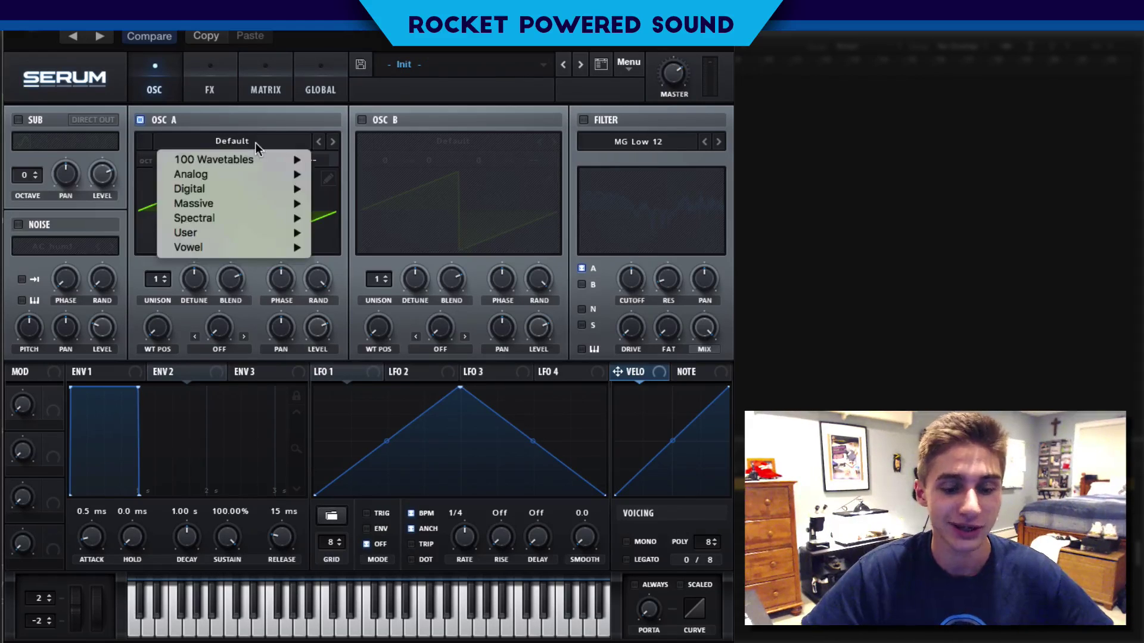
{"action": "left_click", "coordinate": [255, 142]}
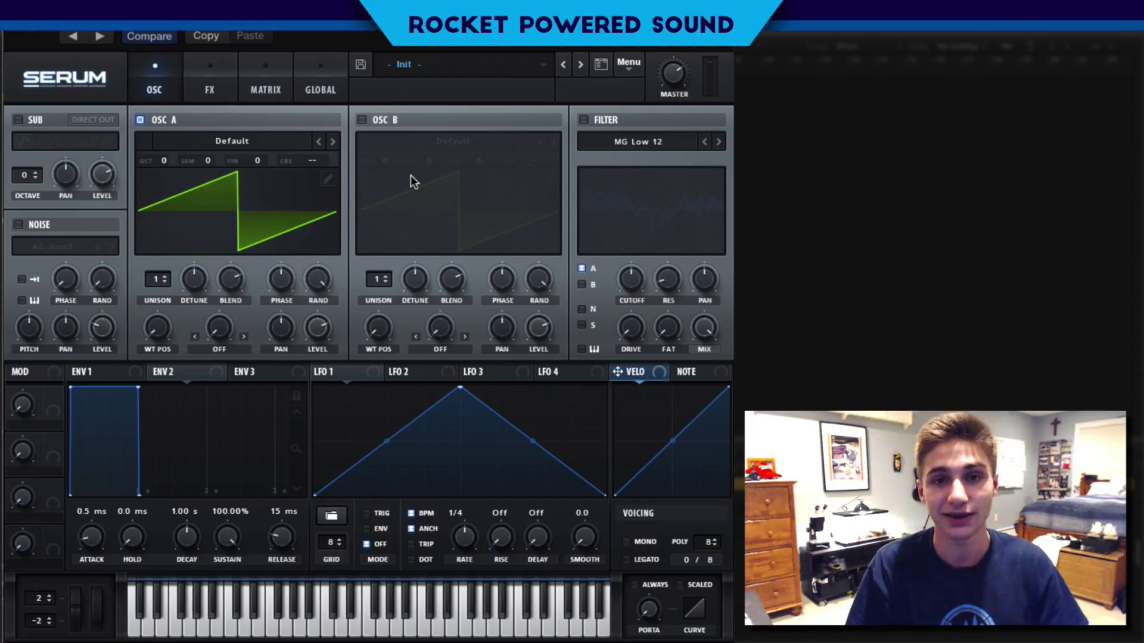
{"action": "left_click", "coordinate": [303, 92]}
{"action": "left_click", "coordinate": [163, 67]}
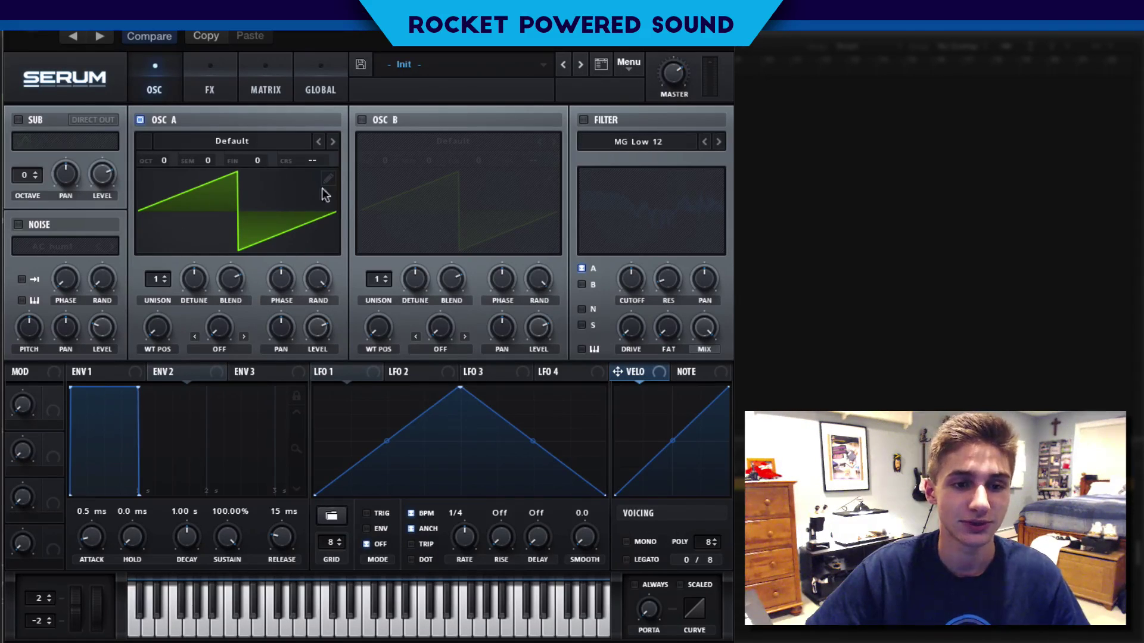
{"action": "left_click", "coordinate": [278, 147]}
Step: Give oscillator A 15 unison voices with unison detune at 0.75
{"action": "left_click", "coordinate": [392, 182]}
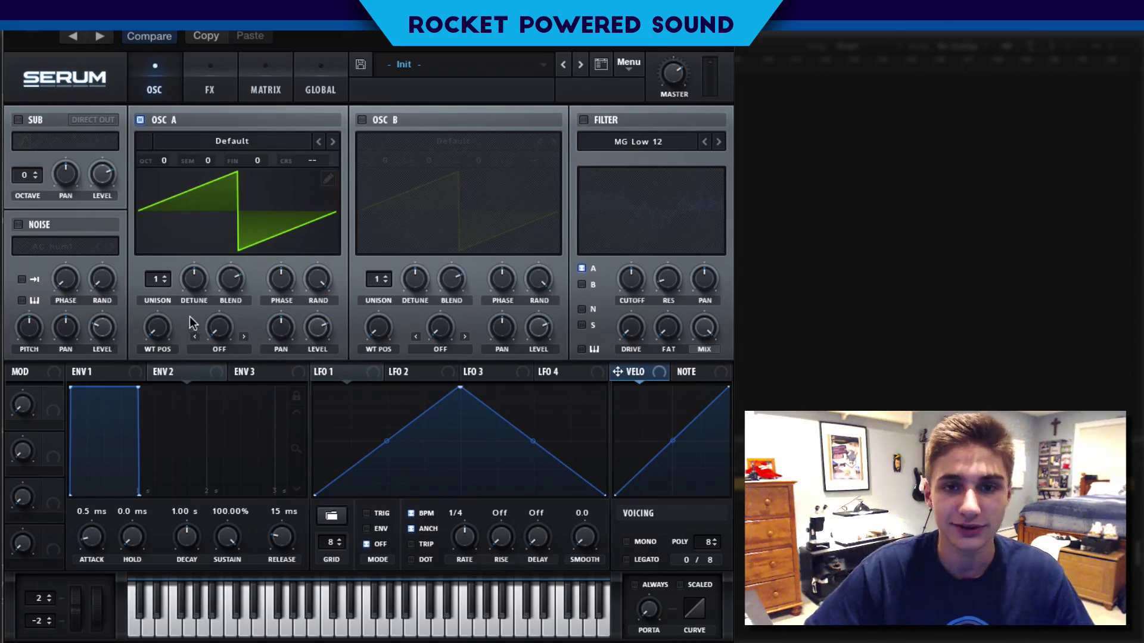
{"action": "left_click_drag", "start_coordinate": [155, 280], "coordinate": [180, 124]}
{"action": "left_click", "coordinate": [165, 277]}
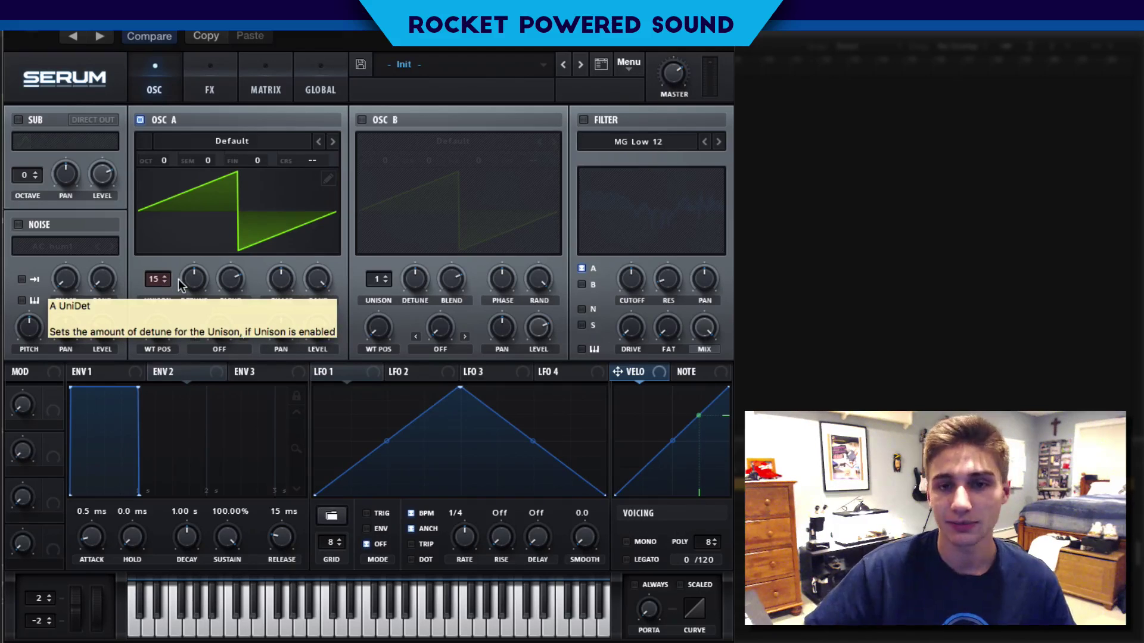
{"action": "left_click_drag", "start_coordinate": [190, 269], "coordinate": [212, 224]}
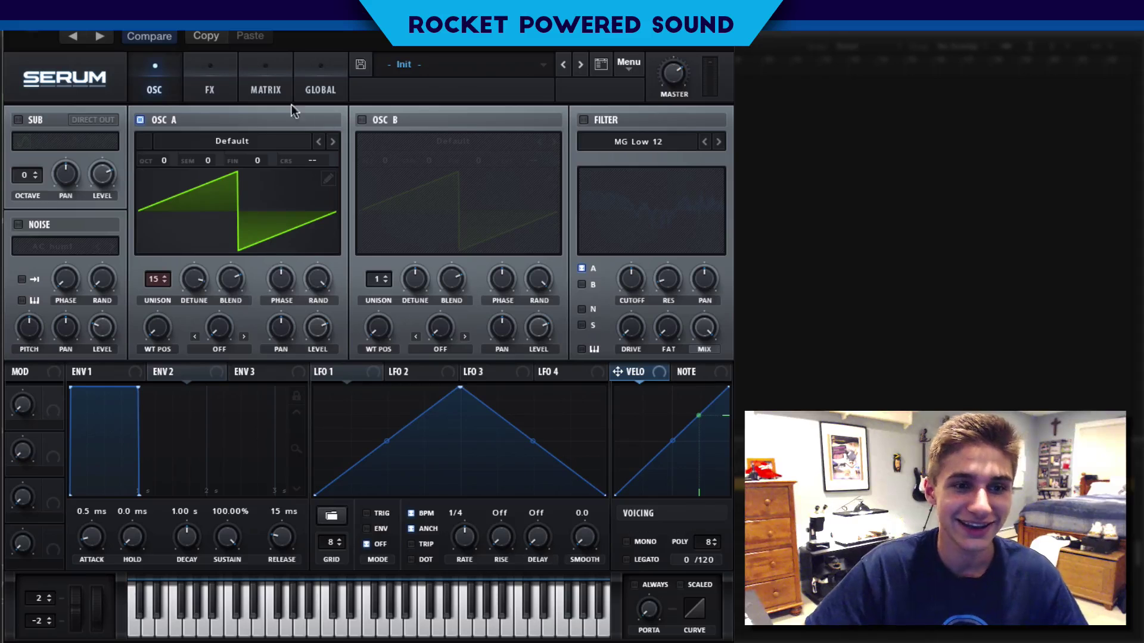
{"action": "left_click", "coordinate": [330, 77]}
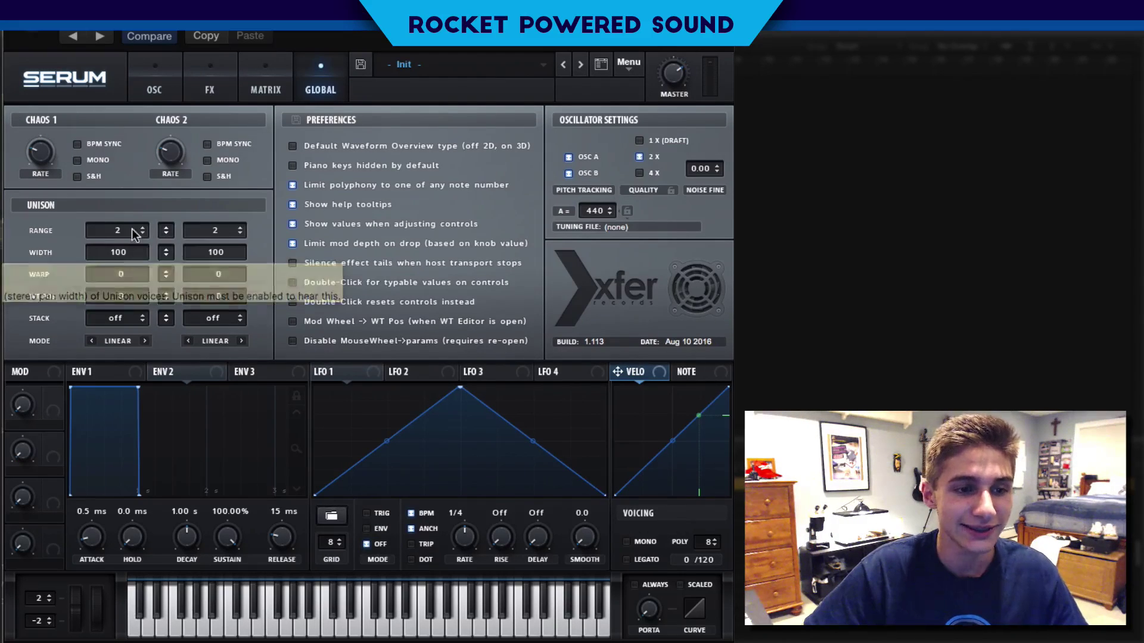
Step: Raise oscillator A's unison range from 2 to 3 on the global page
{"action": "scroll", "coordinate": [130, 229], "scroll_direction": "up", "scroll_amount": 1}
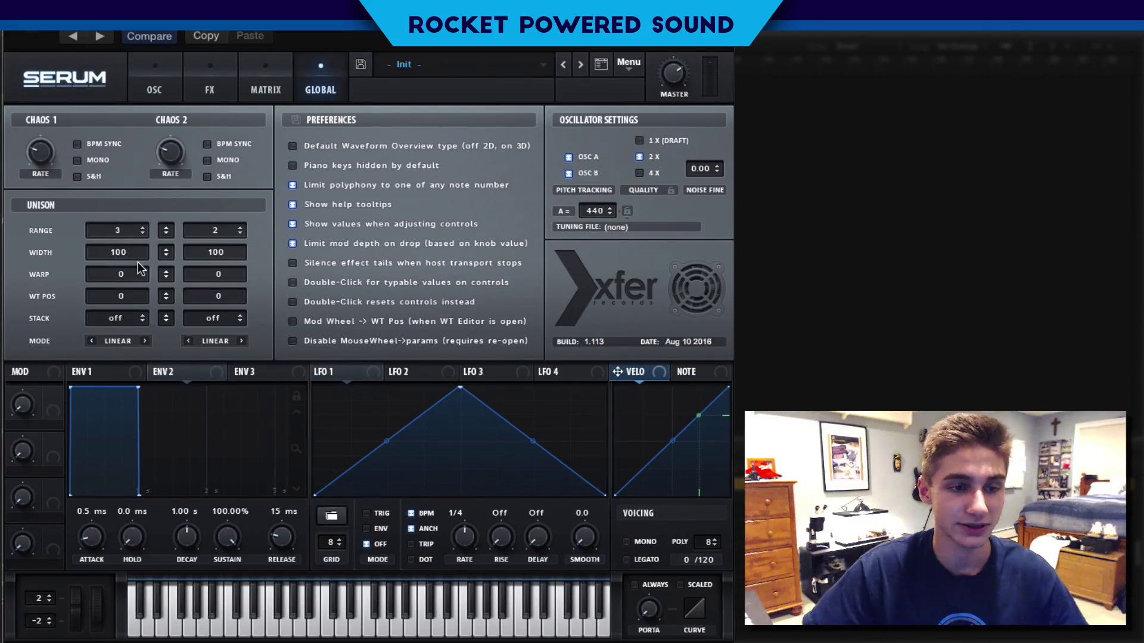
{"action": "left_click", "coordinate": [143, 233]}
{"action": "left_click", "coordinate": [144, 228]}
{"action": "left_click", "coordinate": [143, 228]}
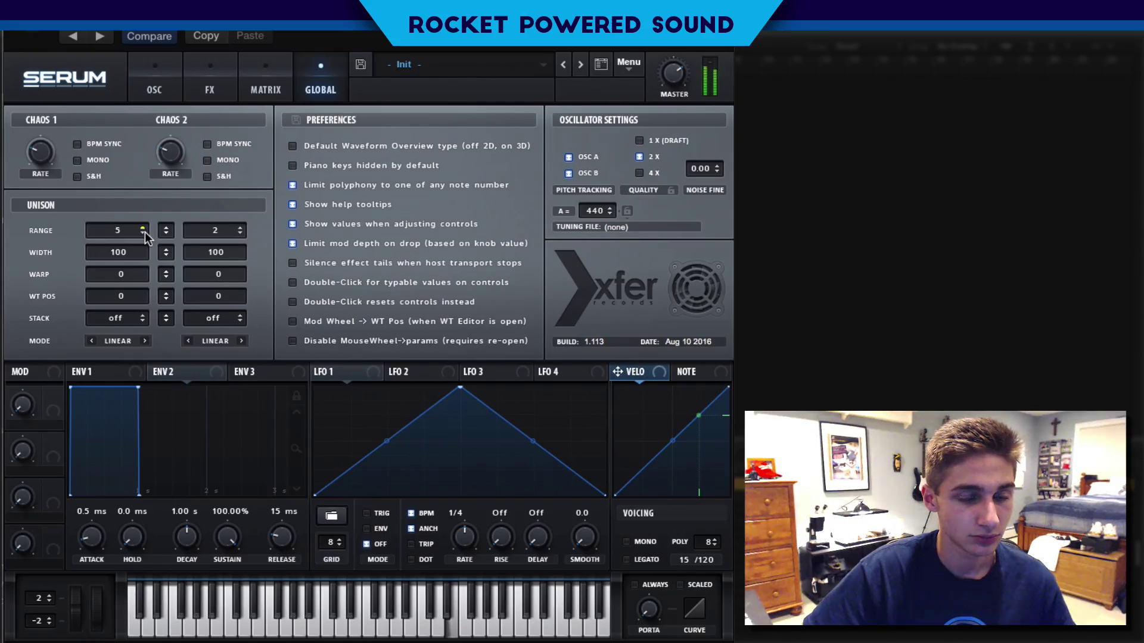
{"action": "left_click", "coordinate": [143, 234]}
{"action": "left_click", "coordinate": [143, 234]}
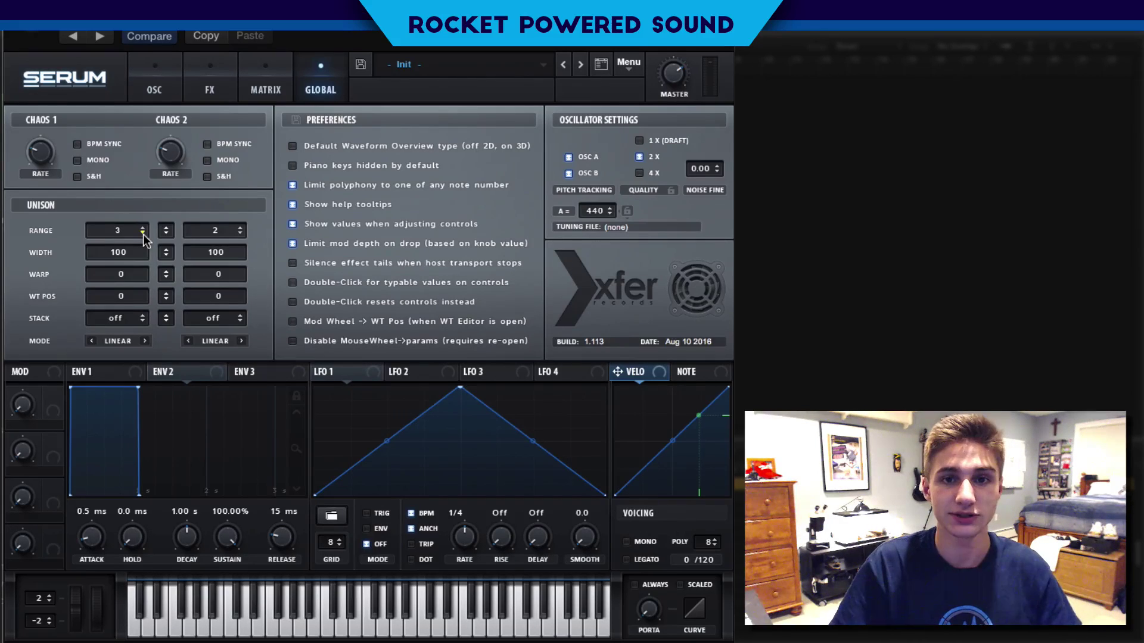
{"action": "left_click", "coordinate": [168, 79]}
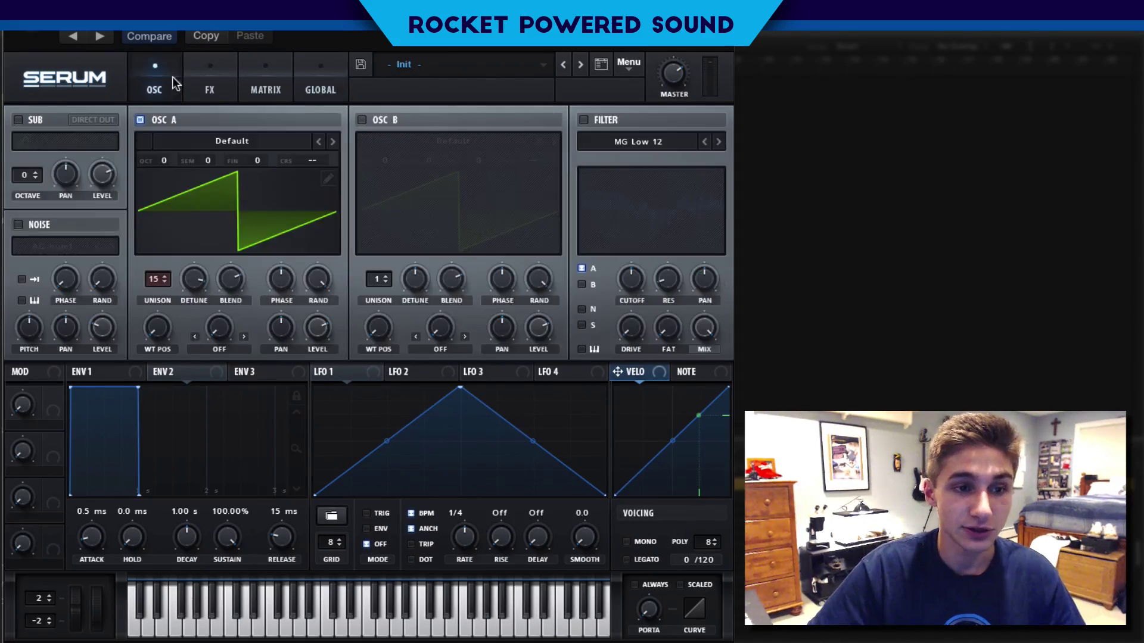
Step: Change oscillator A's unison mode from Inv to Super on the global page
{"action": "left_click", "coordinate": [307, 72]}
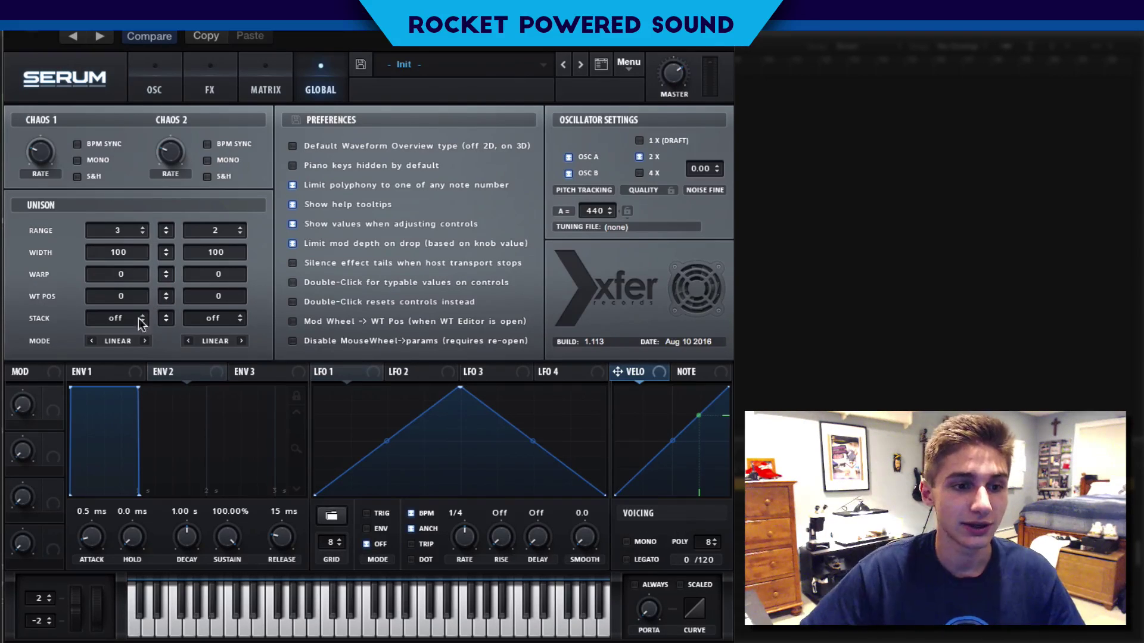
{"action": "left_click", "coordinate": [125, 342]}
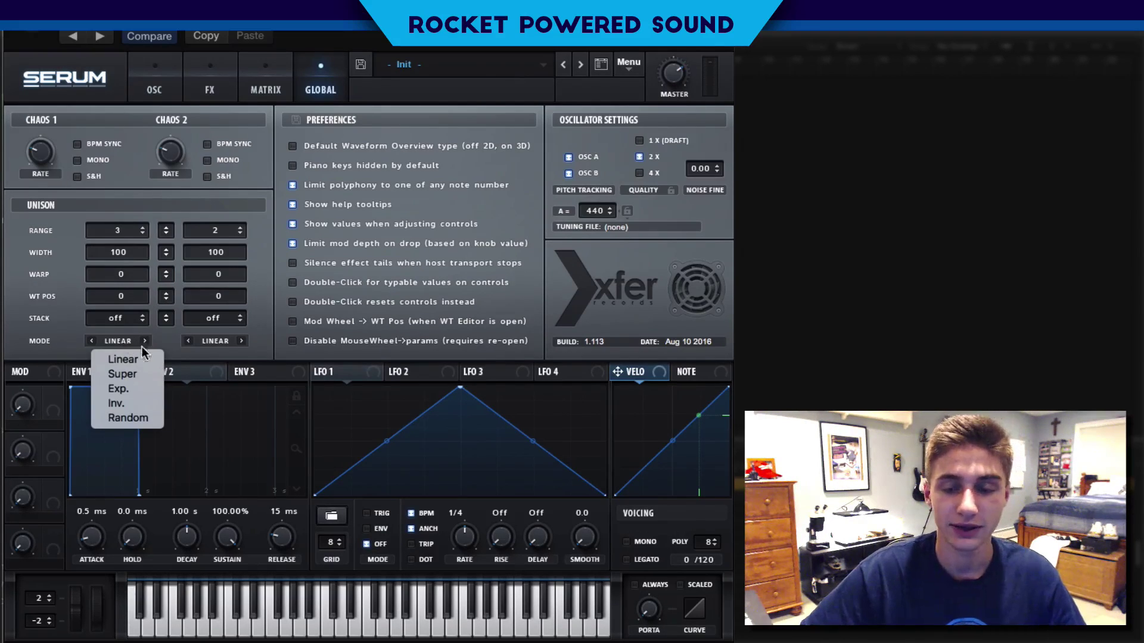
{"action": "left_click", "coordinate": [67, 342]}
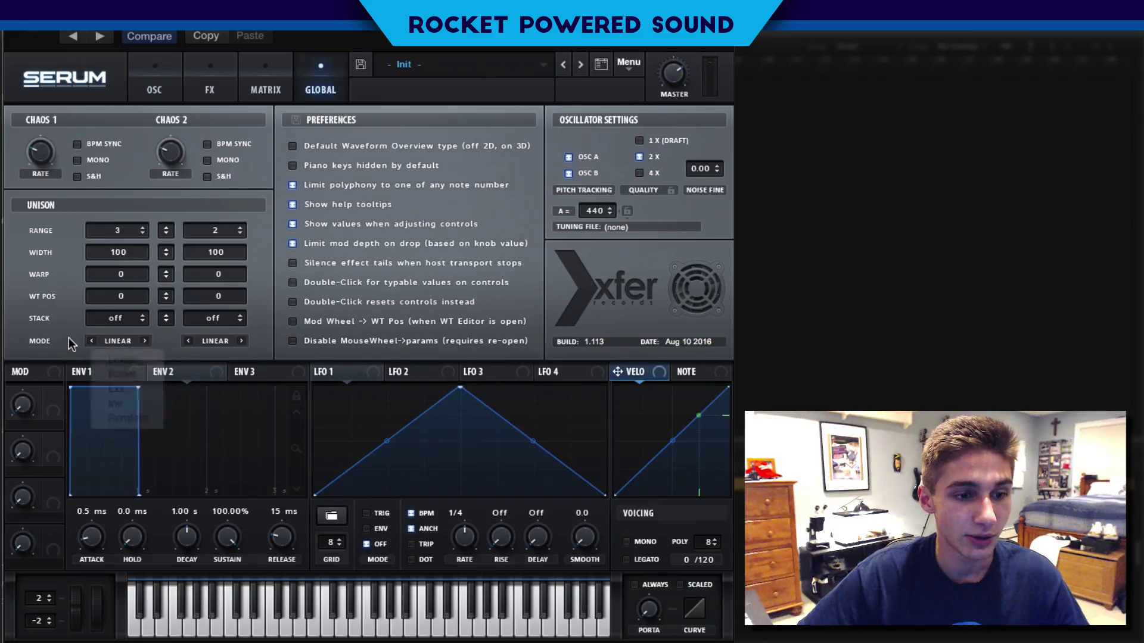
{"action": "left_click", "coordinate": [118, 341]}
{"action": "left_click", "coordinate": [141, 375]}
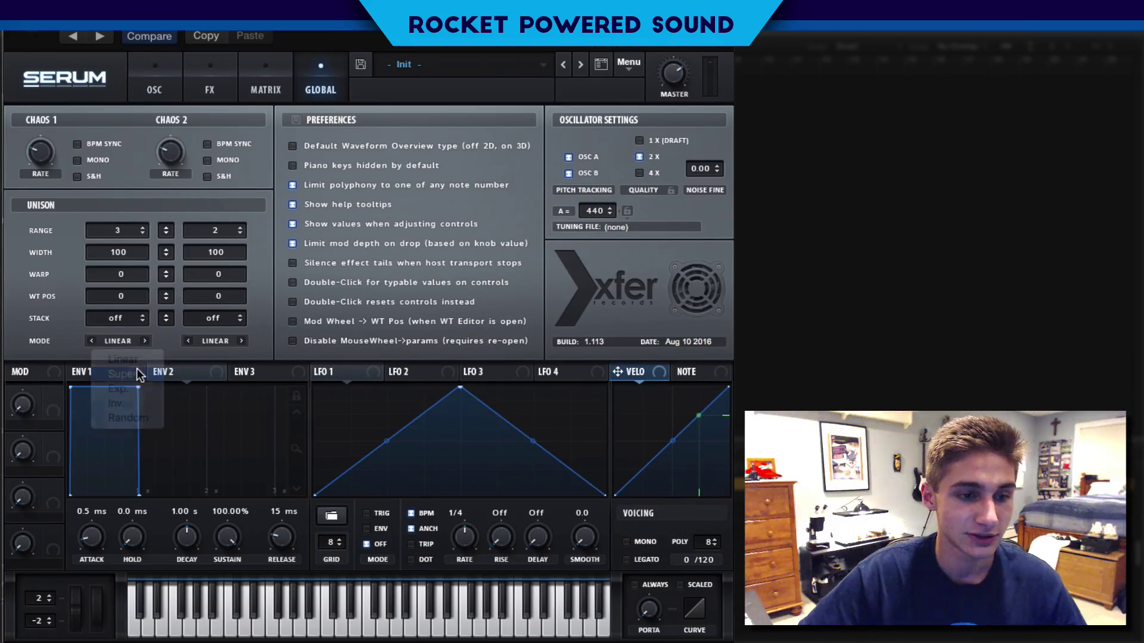
{"action": "left_click", "coordinate": [113, 341]}
{"action": "left_click", "coordinate": [144, 340]}
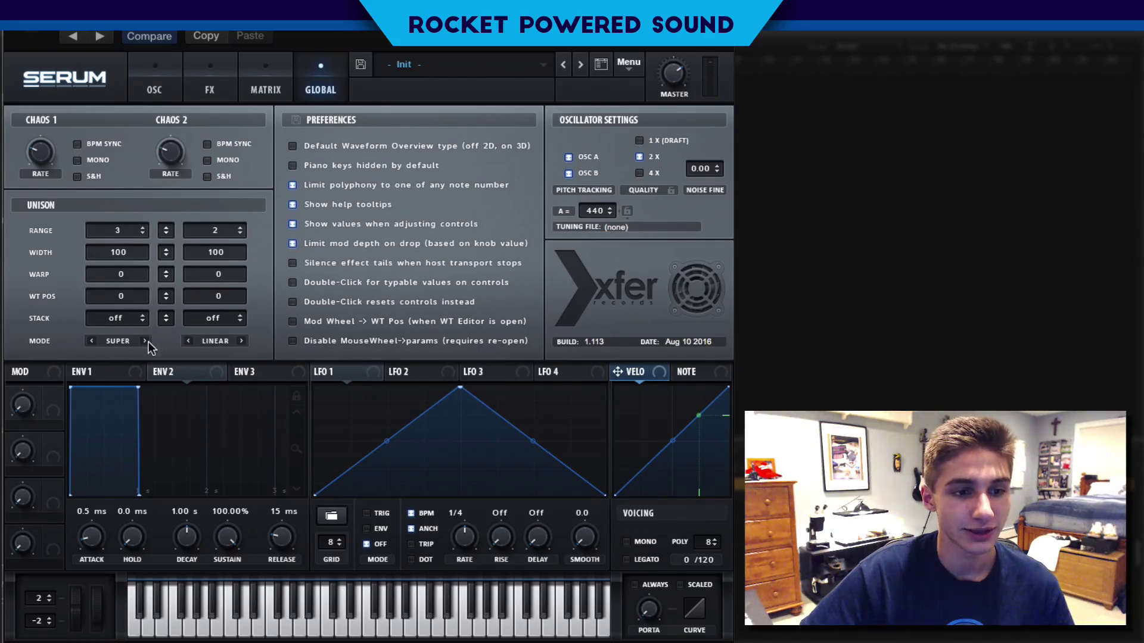
{"action": "left_click", "coordinate": [145, 340]}
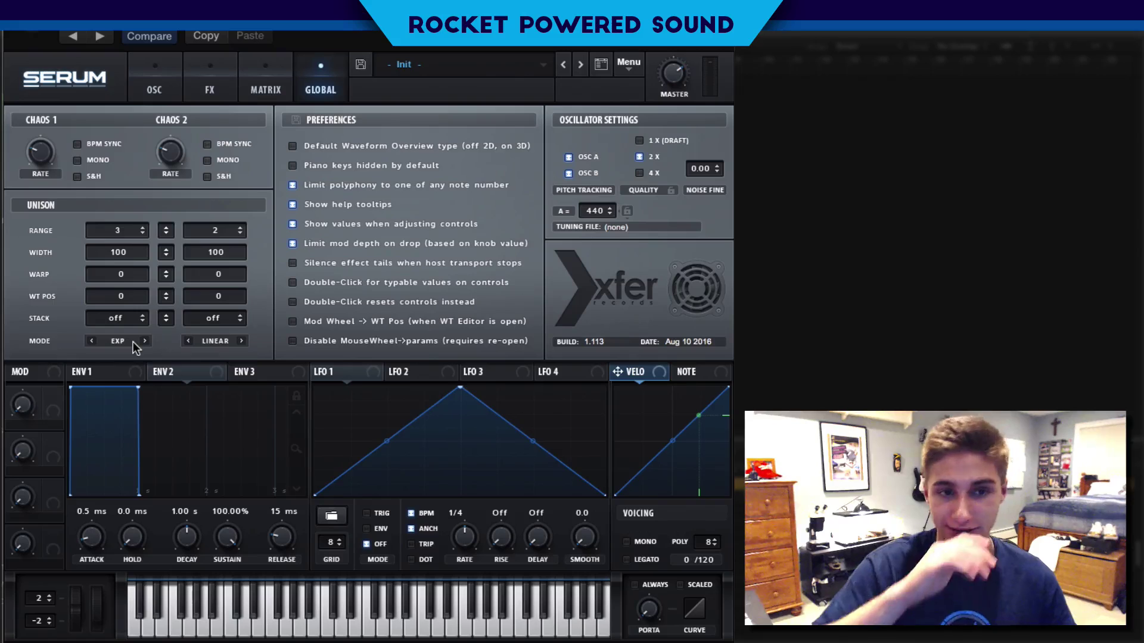
{"action": "left_click", "coordinate": [145, 342]}
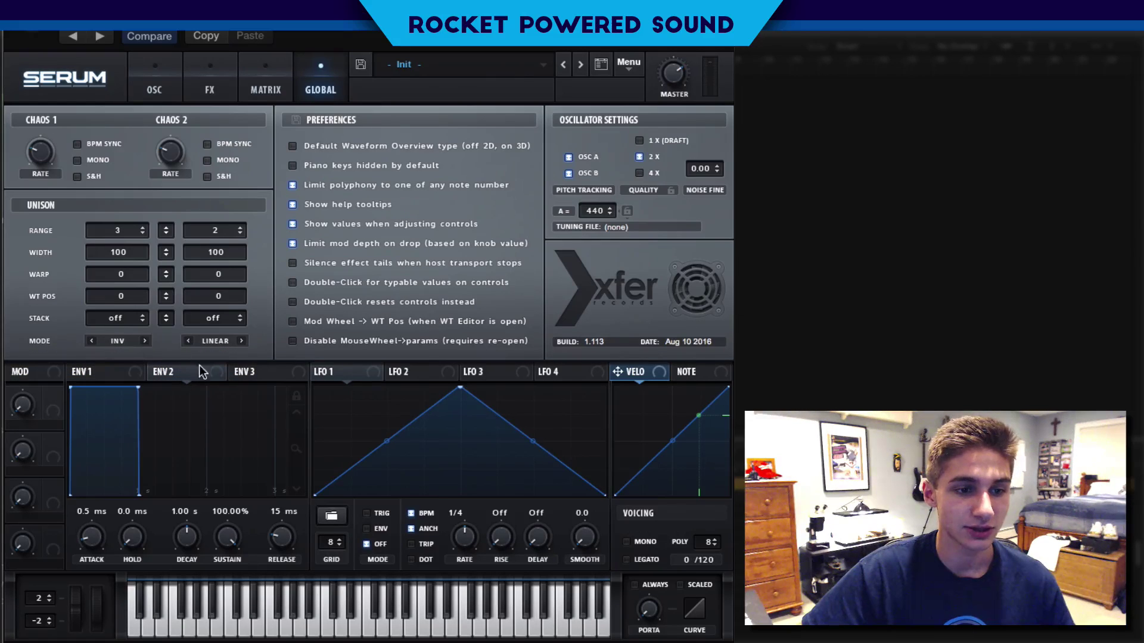
{"action": "left_click", "coordinate": [91, 341]}
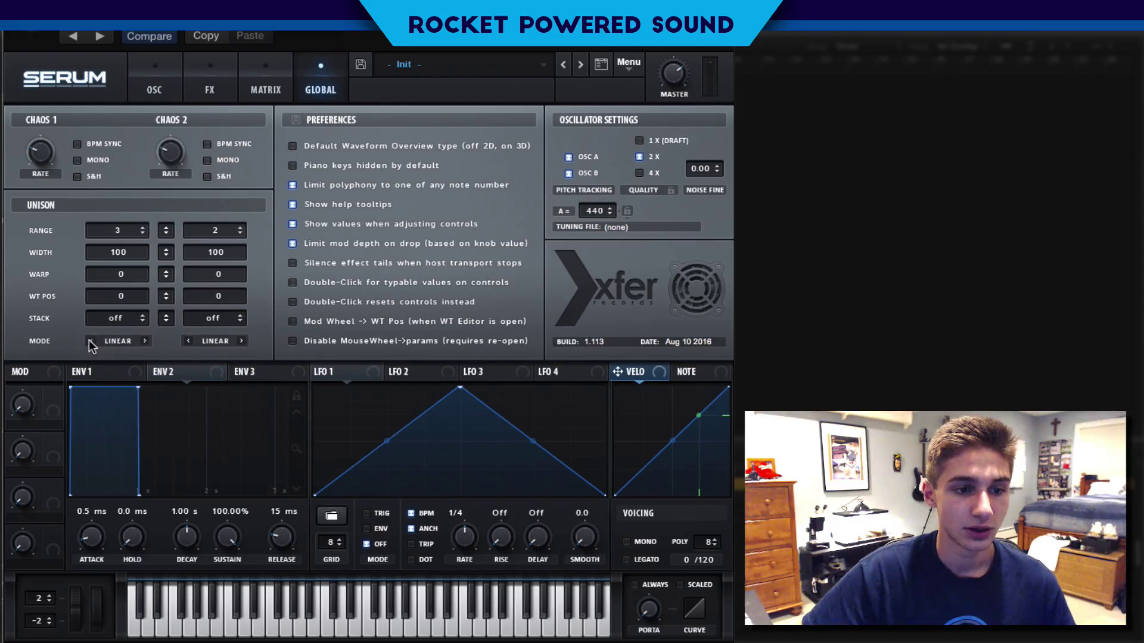
{"action": "left_click", "coordinate": [145, 340]}
{"action": "left_click", "coordinate": [145, 340]}
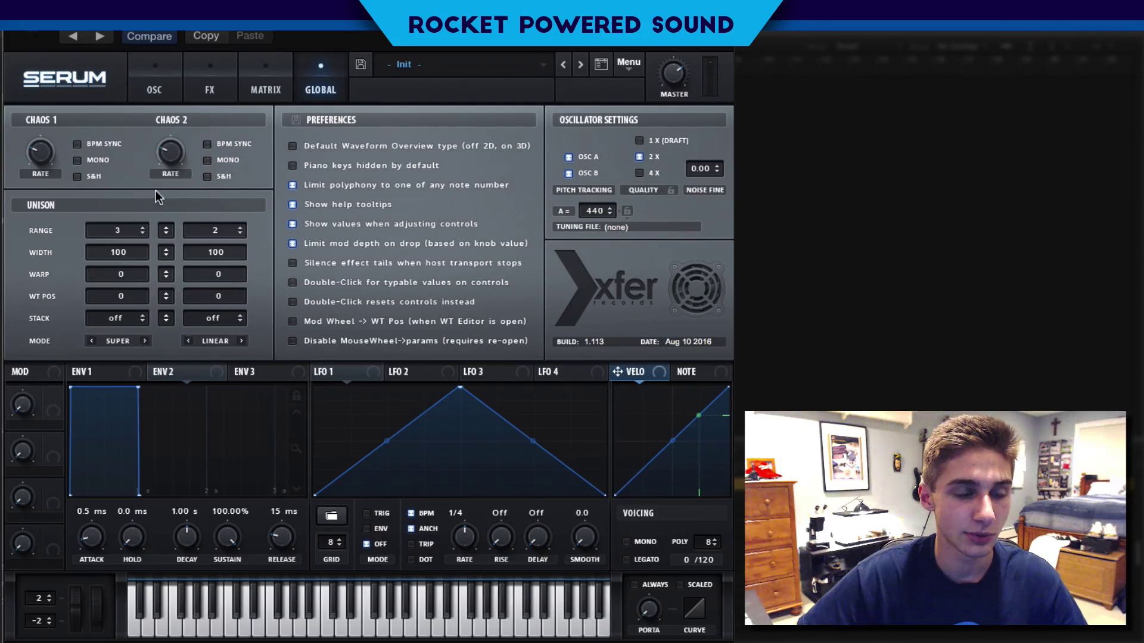
{"action": "left_click", "coordinate": [160, 71]}
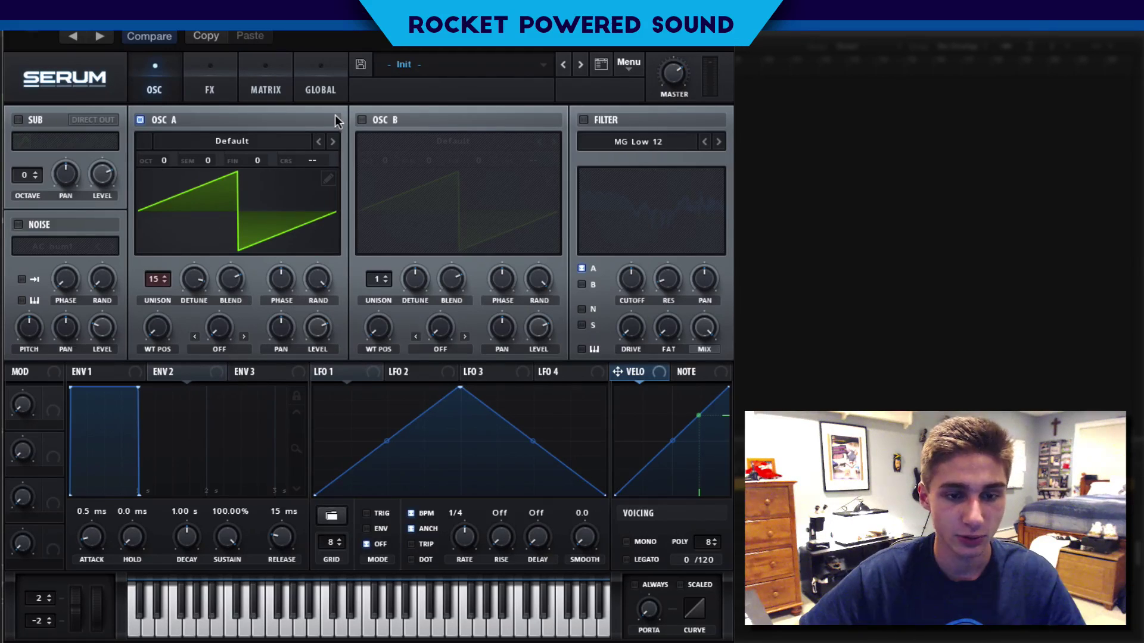
Step: Enable the filter as a Misc > Reverb type with cutoff at 63 Hz
{"action": "left_click", "coordinate": [584, 120]}
{"action": "left_click", "coordinate": [634, 140]}
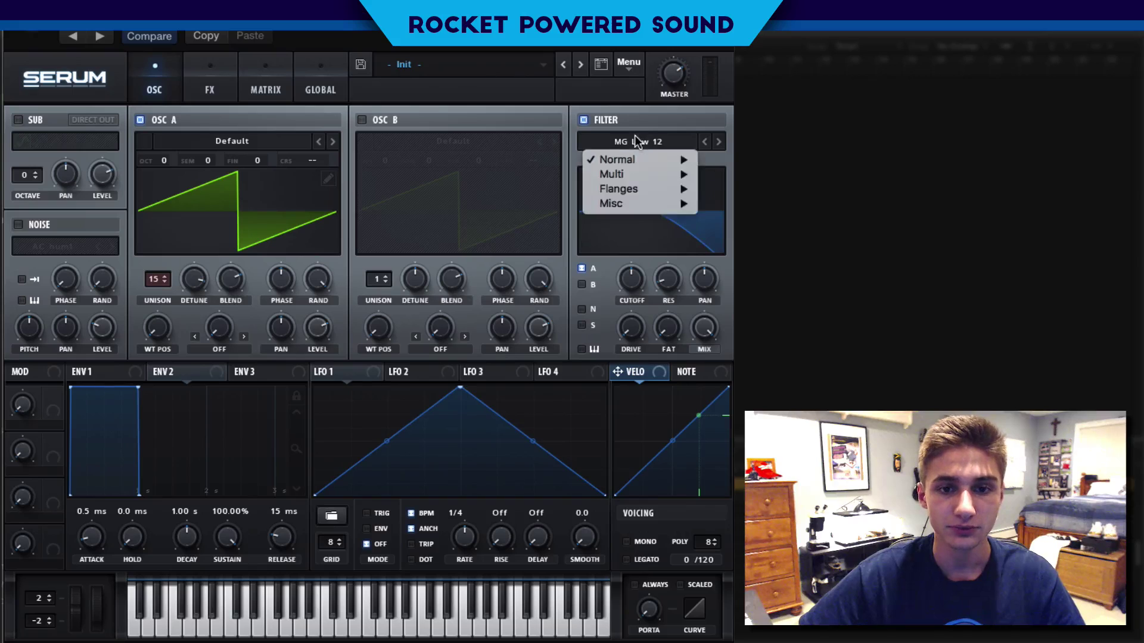
{"action": "mouse_move", "coordinate": [651, 211]}
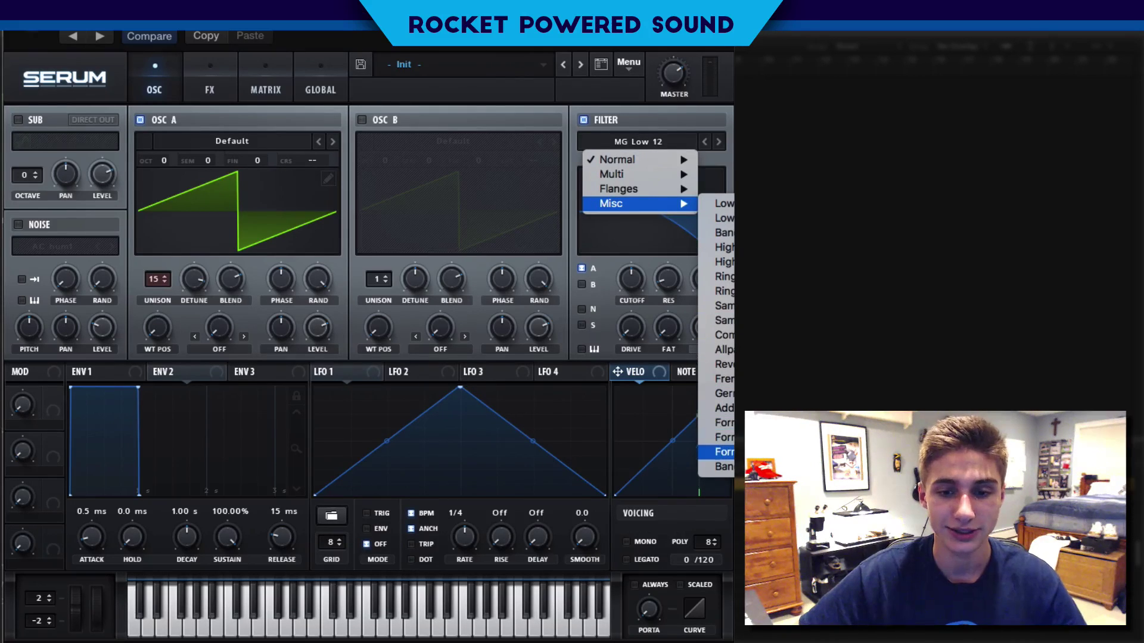
{"action": "left_click", "coordinate": [723, 364]}
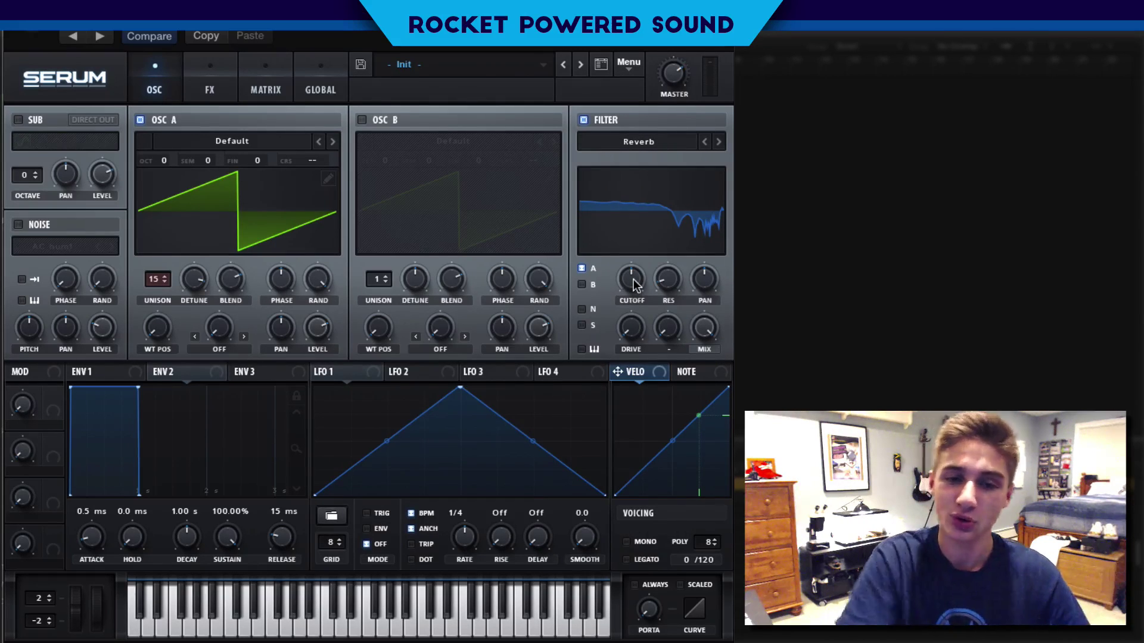
{"action": "left_click_drag", "start_coordinate": [635, 285], "coordinate": [627, 314]}
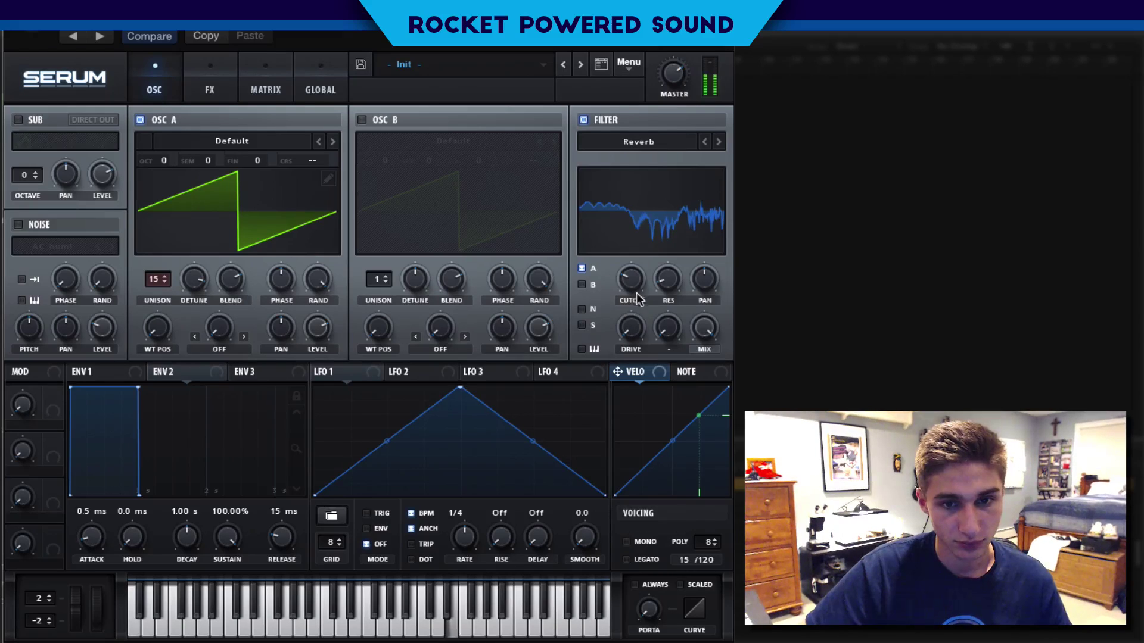
{"action": "mouse_move", "coordinate": [662, 284]}
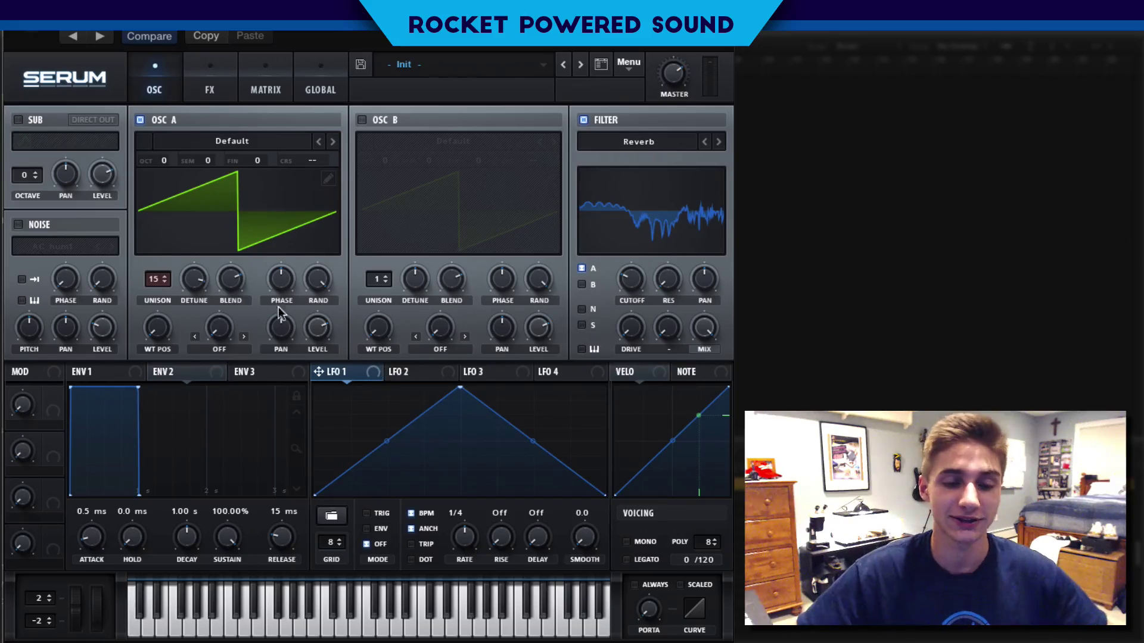
Step: Route LFO 1 to filter cutoff in Trig mode at a 1/64 rate
{"action": "left_click_drag", "start_coordinate": [318, 371], "coordinate": [564, 277]}
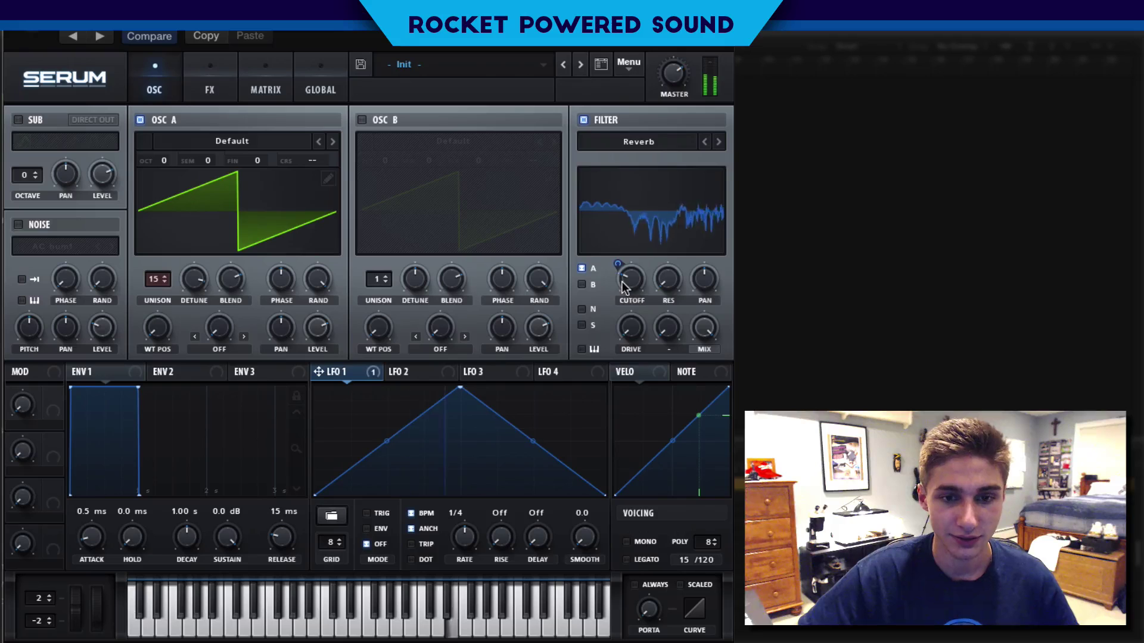
{"action": "left_click", "coordinate": [368, 513]}
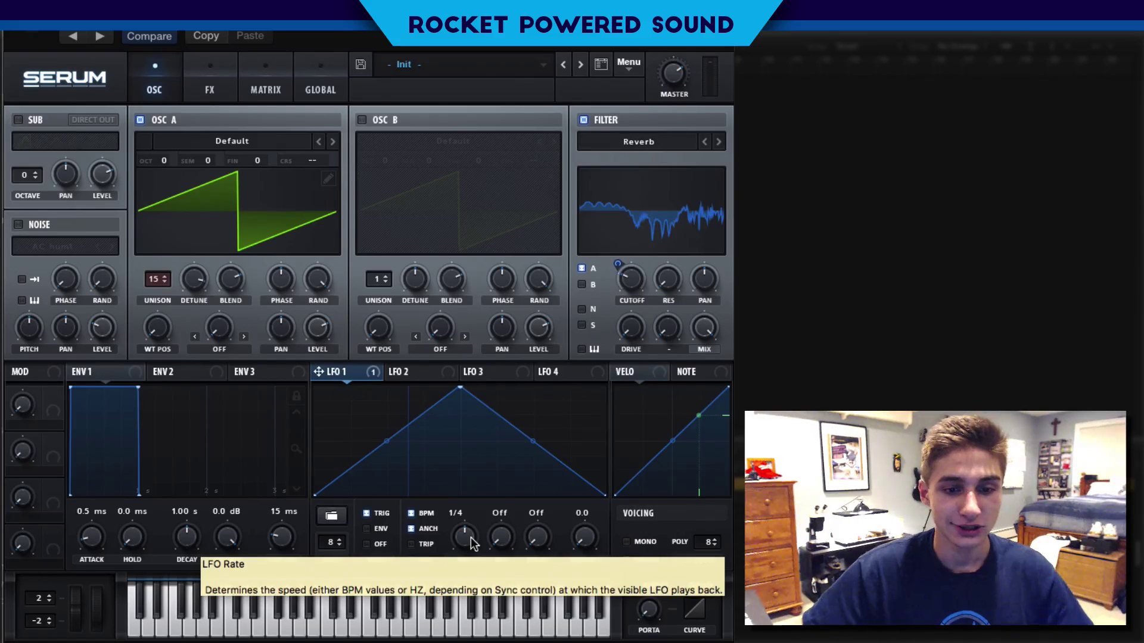
{"action": "left_click_drag", "start_coordinate": [471, 538], "coordinate": [475, 510]}
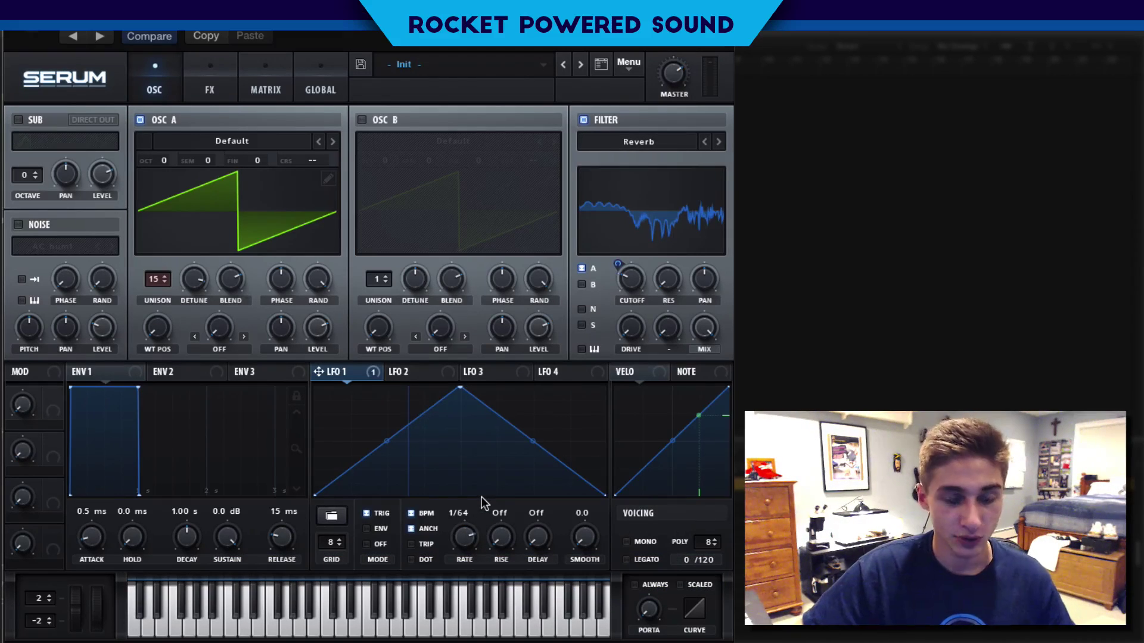
{"action": "left_click_drag", "start_coordinate": [470, 495], "coordinate": [476, 488]}
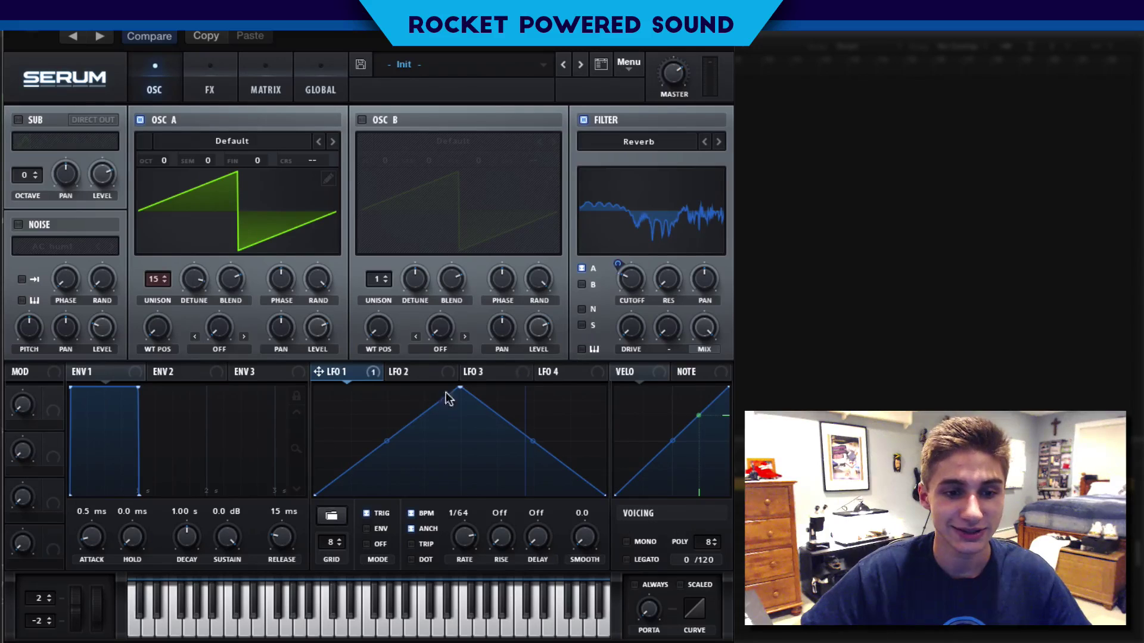
{"action": "left_click", "coordinate": [210, 89]}
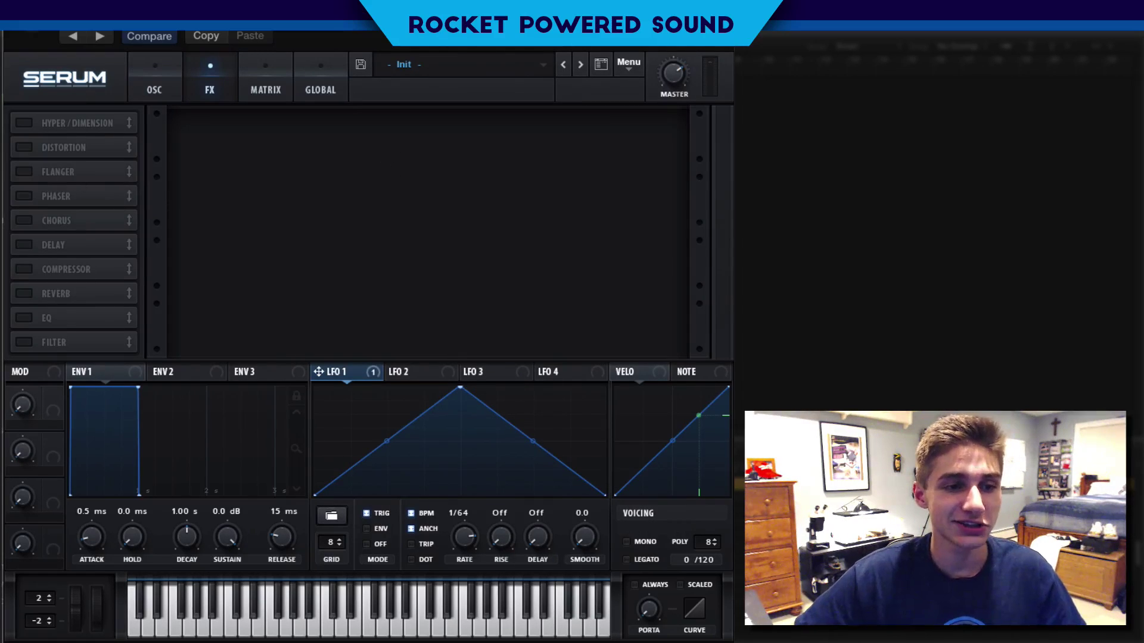
Step: Switch on Hyper/Dimension with Hyper mix 7% and Dimension size 3%
{"action": "left_click", "coordinate": [23, 123]}
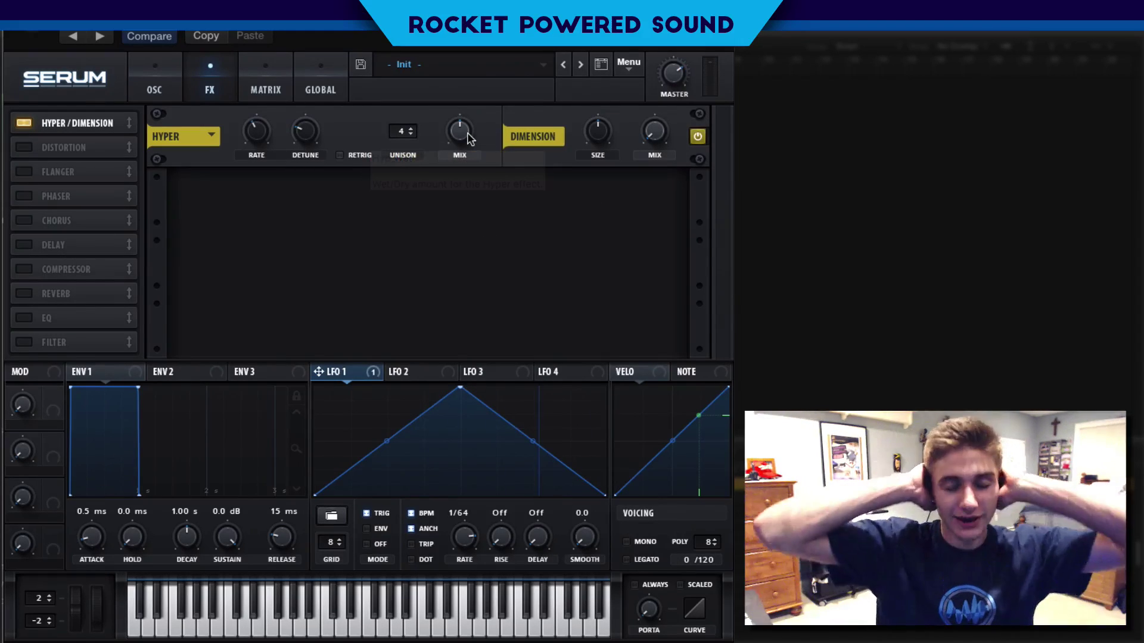
{"action": "left_click_drag", "start_coordinate": [469, 139], "coordinate": [437, 194]}
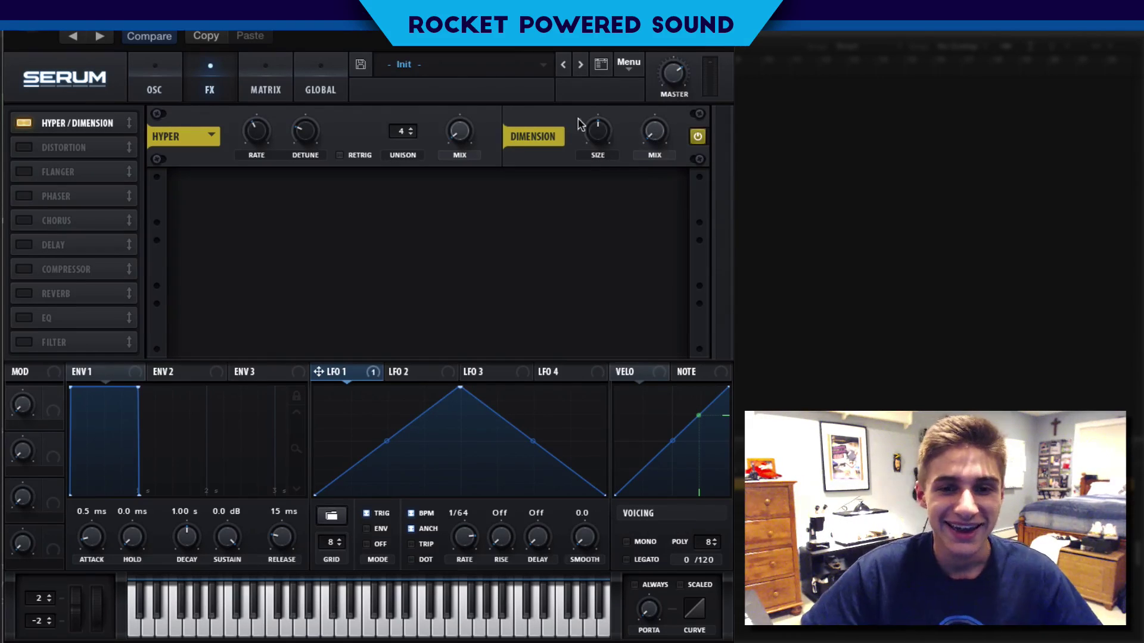
{"action": "mouse_move", "coordinate": [596, 125]}
{"action": "left_click_drag", "start_coordinate": [596, 125], "coordinate": [559, 172]}
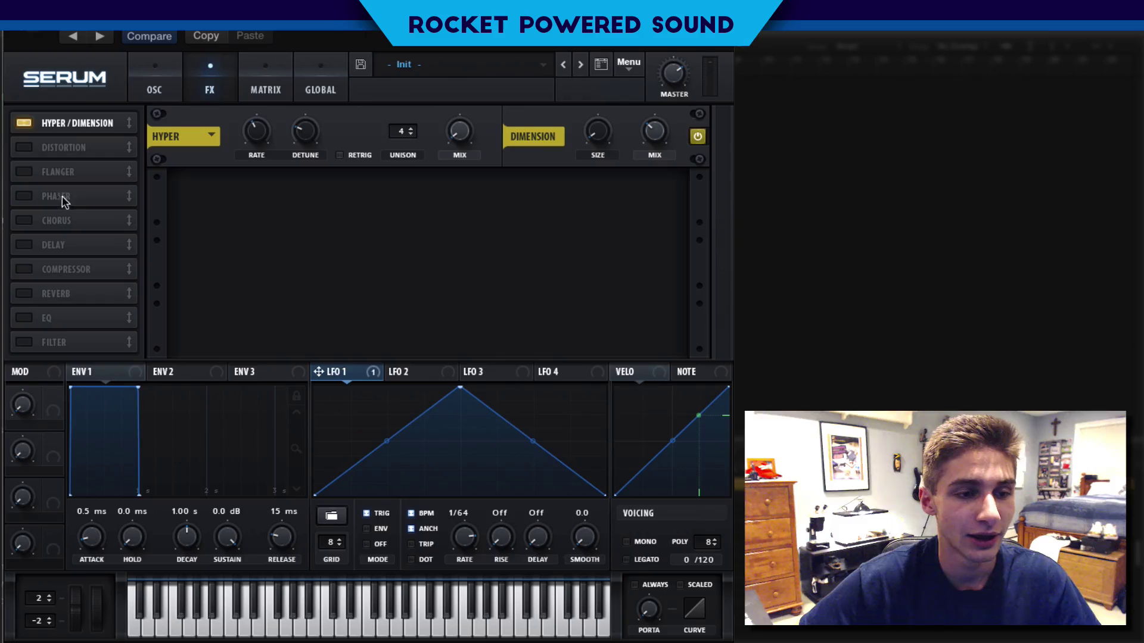
Step: Enable the Hall reverb and set voicing to mono with legato
{"action": "left_click", "coordinate": [24, 294]}
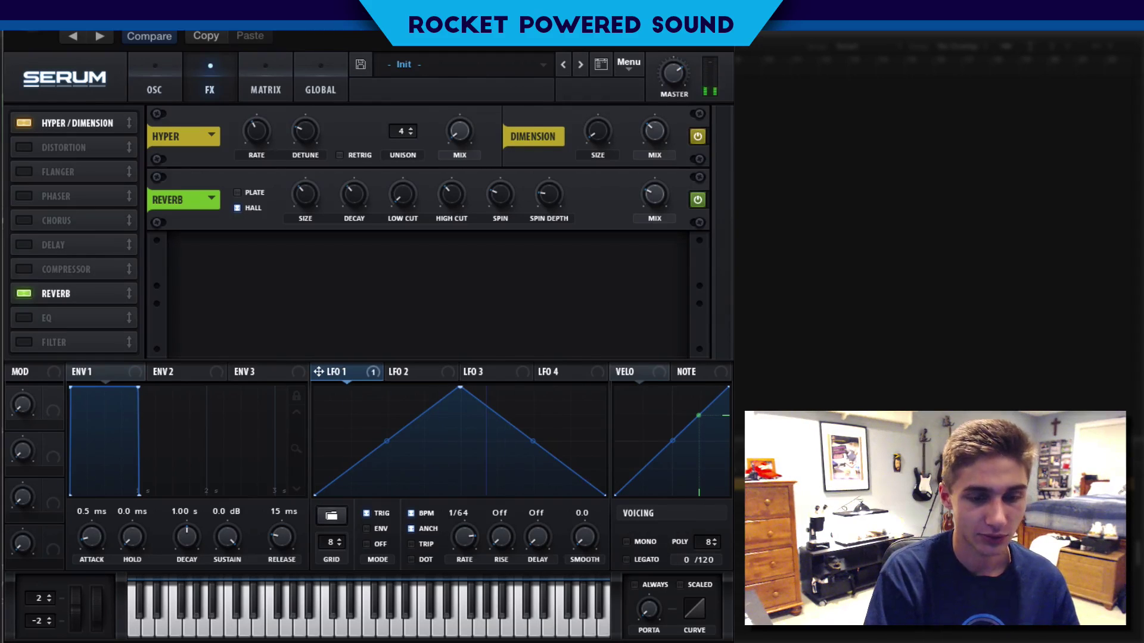
{"action": "left_click", "coordinate": [629, 540]}
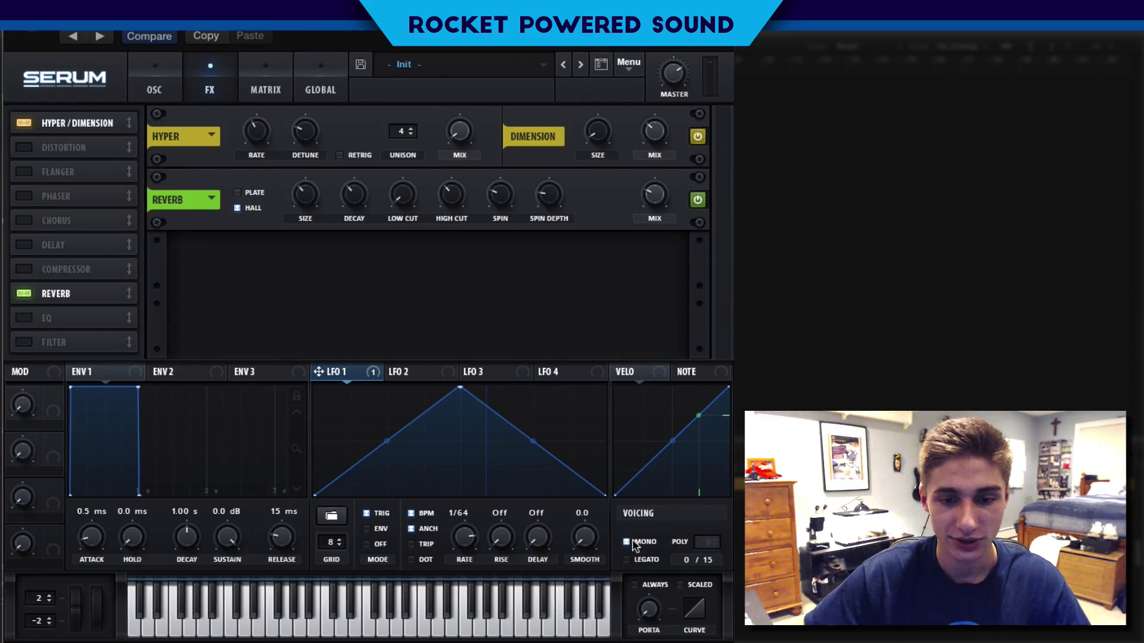
{"action": "left_click", "coordinate": [626, 560]}
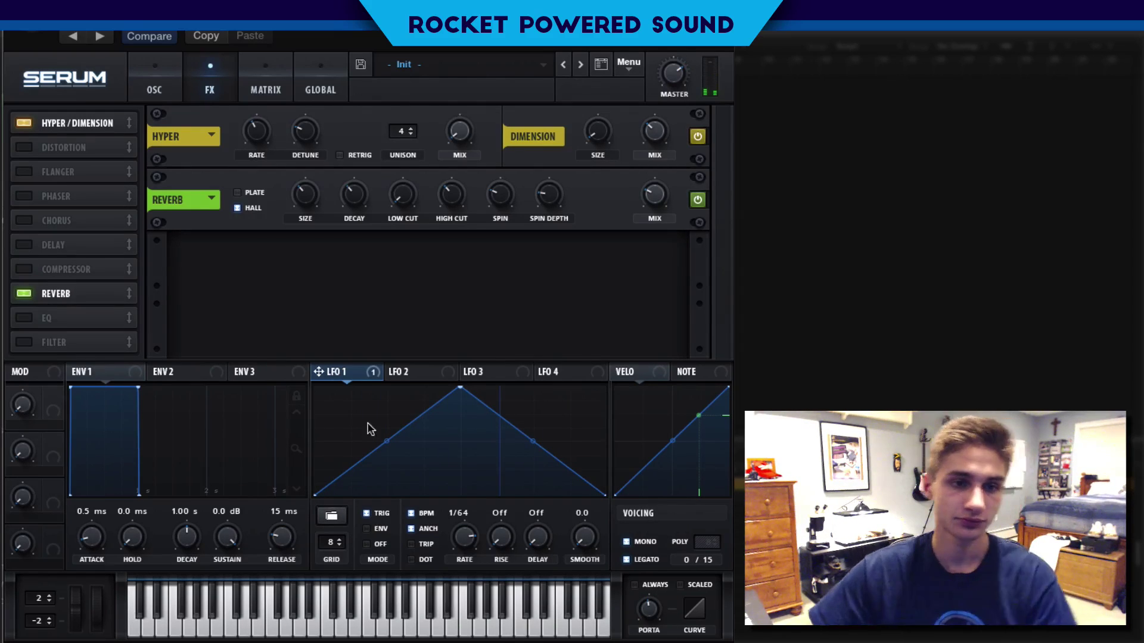
{"action": "left_click", "coordinate": [271, 92]}
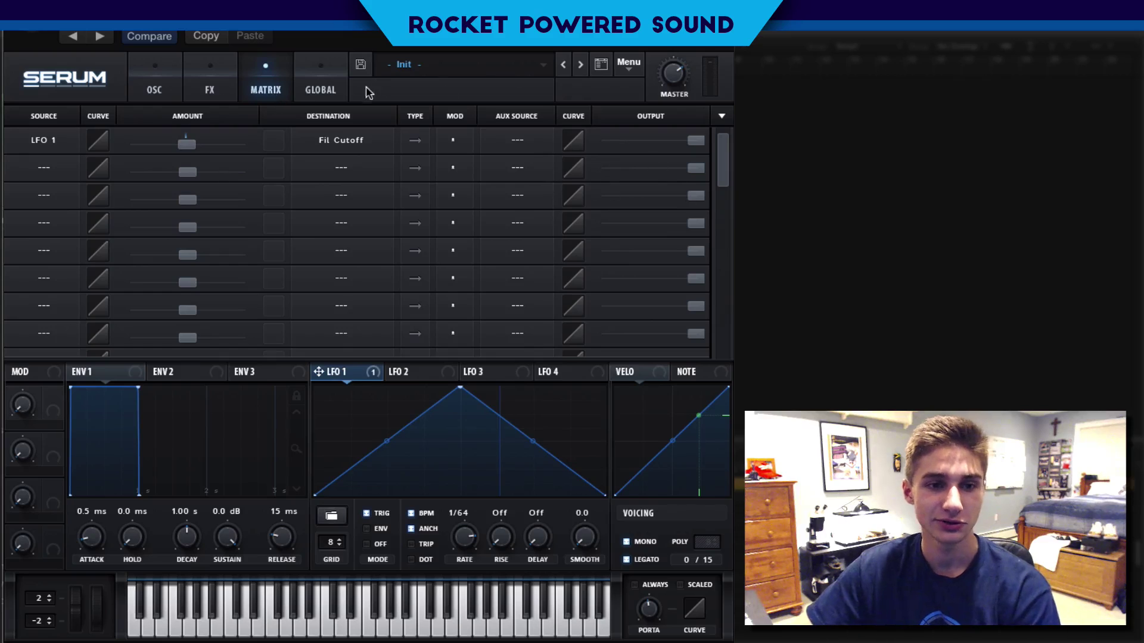
Step: Switch from the modulation matrix to Serum's GLOBAL page
{"action": "left_click", "coordinate": [320, 82]}
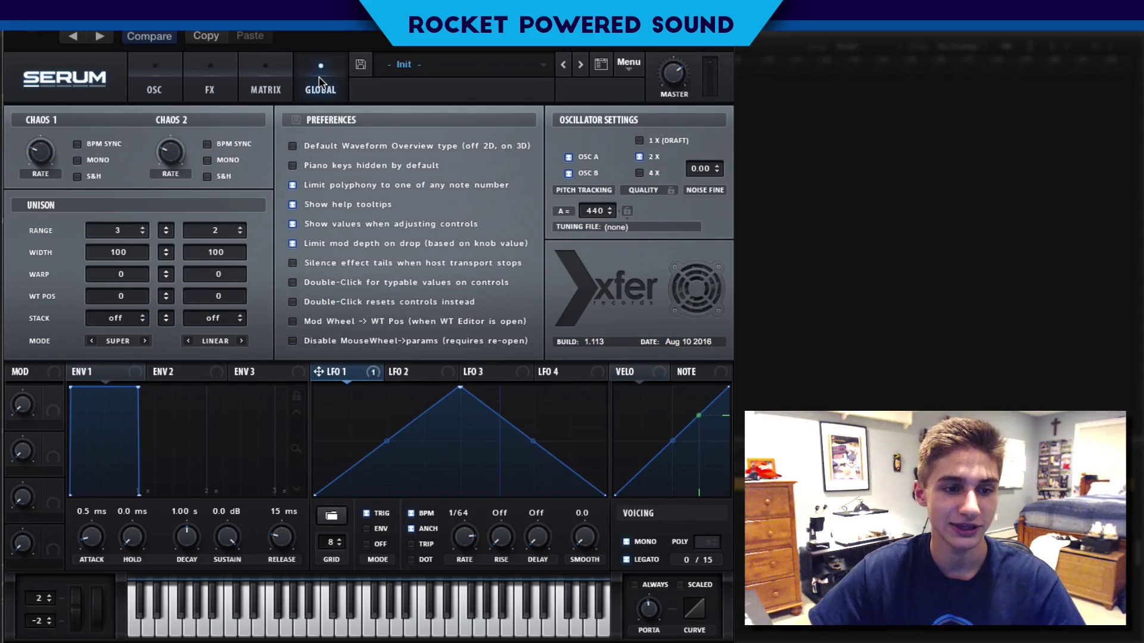